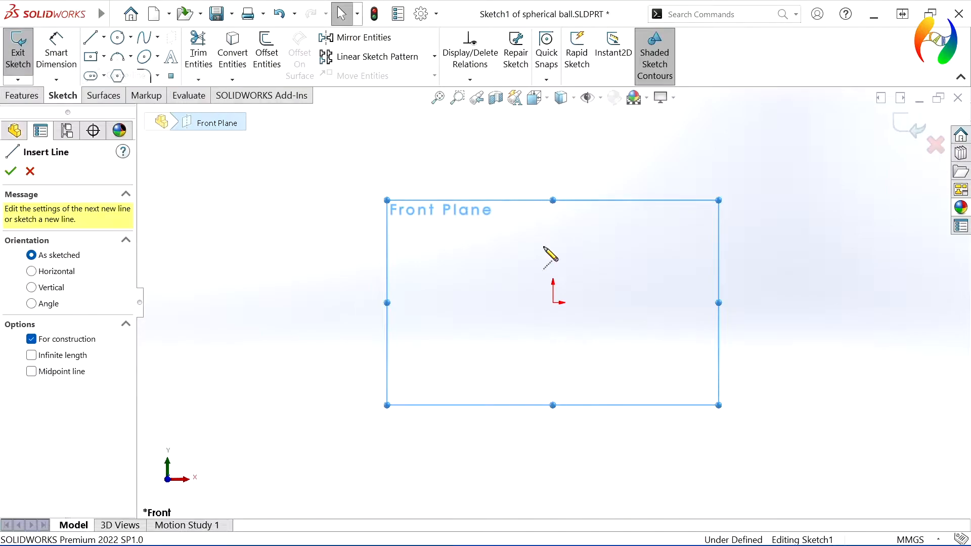
# Draw a vertical construction line about 98 mm long upward from the origin on the Front Plane.
pyautogui.click(553, 303)
pyautogui.click(553, 118)
pyautogui.press('Escape')
pyautogui.press('Escape')
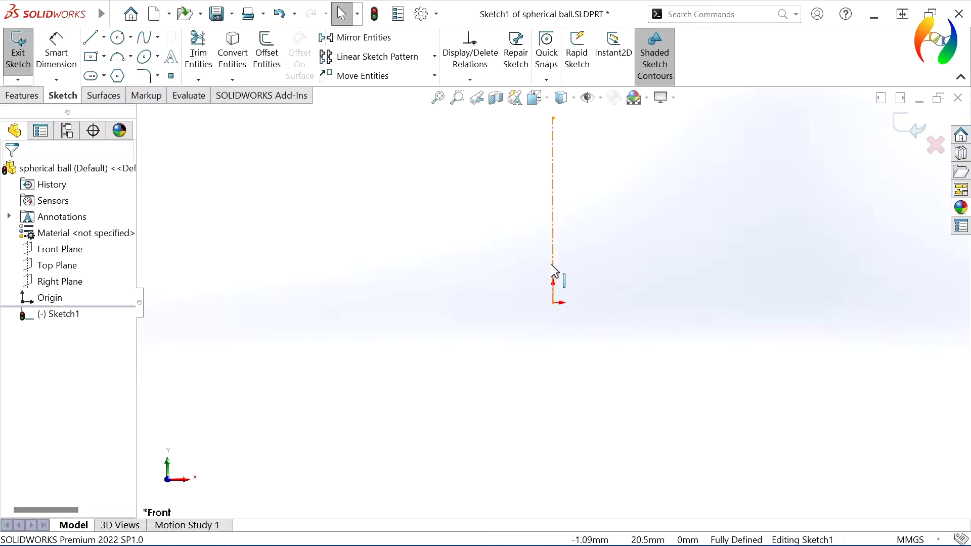
pyautogui.keyDown('ctrl'); pyautogui.moveTo(555, 272); pyautogui.dragTo(557, 394, button='middle'); pyautogui.keyUp('ctrl')
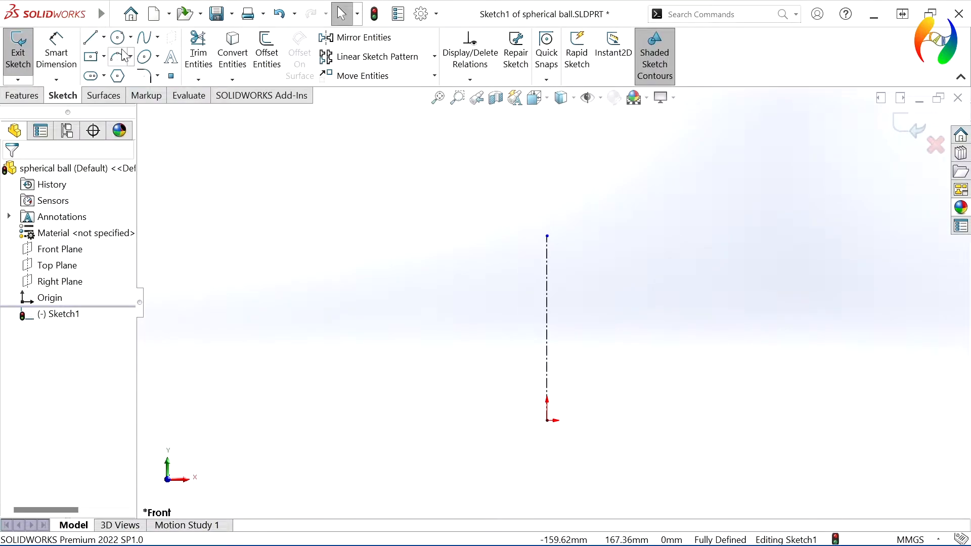
# Sketch a long vertical line beside the construction line, then a short outward bottom line and an upward stub about 9 mm long.
pyautogui.click(90, 41)
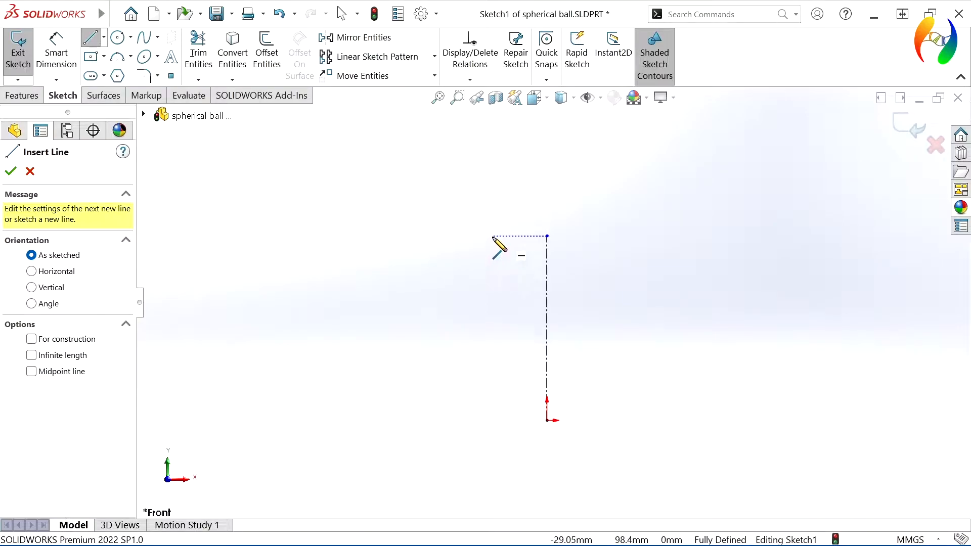
pyautogui.moveTo(491, 236)
pyautogui.mouseDown()
pyautogui.moveTo(478, 408)
pyautogui.moveTo(493, 442)
pyautogui.moveTo(501, 436)
pyautogui.moveTo(492, 426)
pyautogui.moveTo(466, 428)
pyautogui.moveTo(466, 411)
pyautogui.mouseUp()
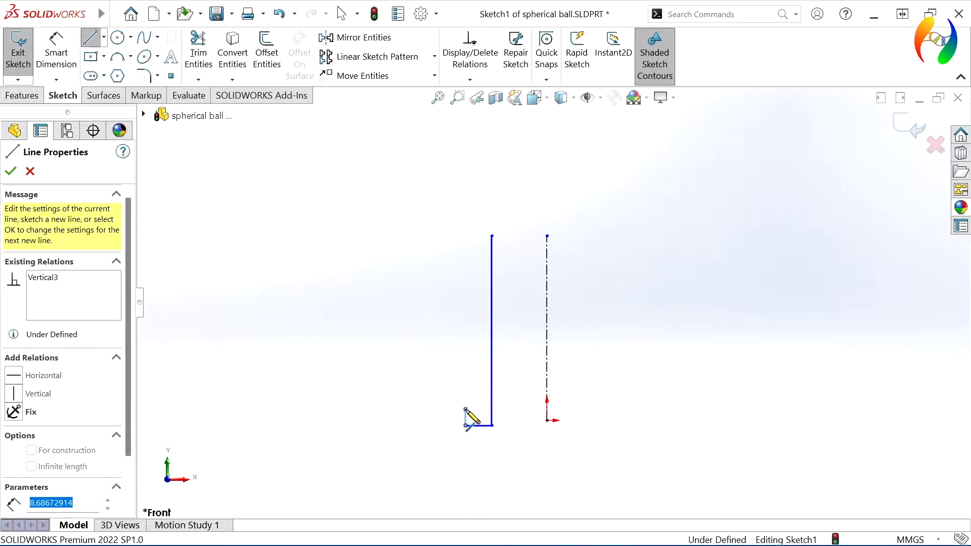
pyautogui.click(466, 409)
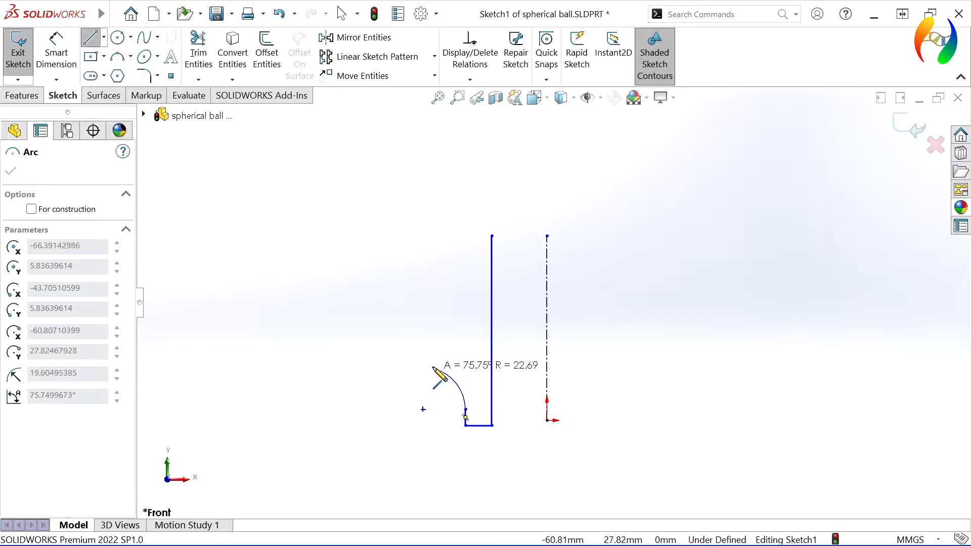
pyautogui.press('Escape')
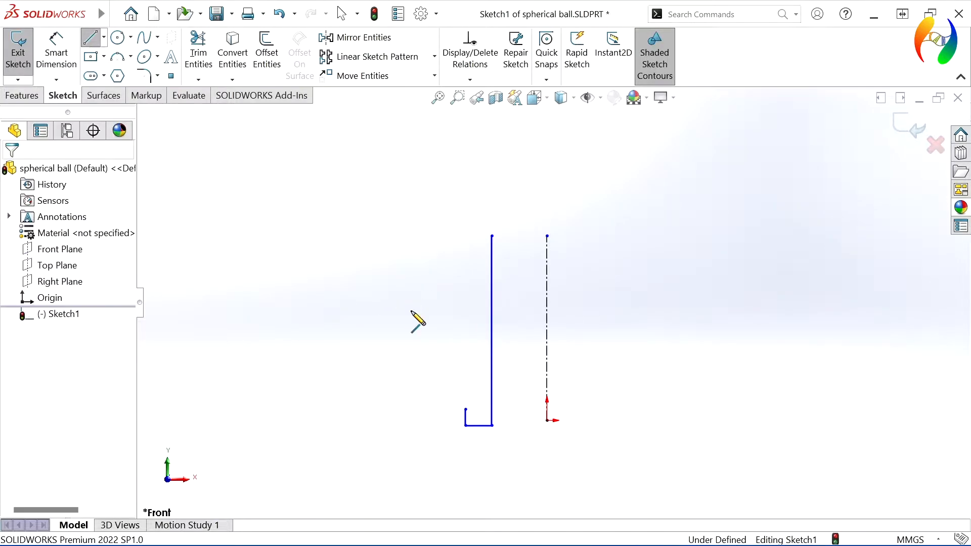
# Sketch a short outward horizontal line from the long line's upper endpoint, followed by a downward vertical stub about 15 mm long.
pyautogui.press('l')
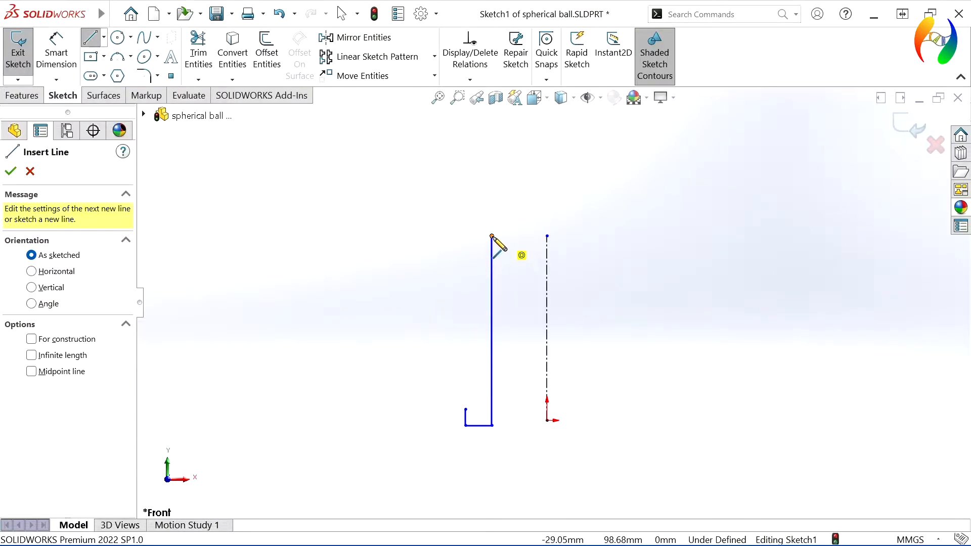
pyautogui.click(492, 236)
pyautogui.click(466, 236)
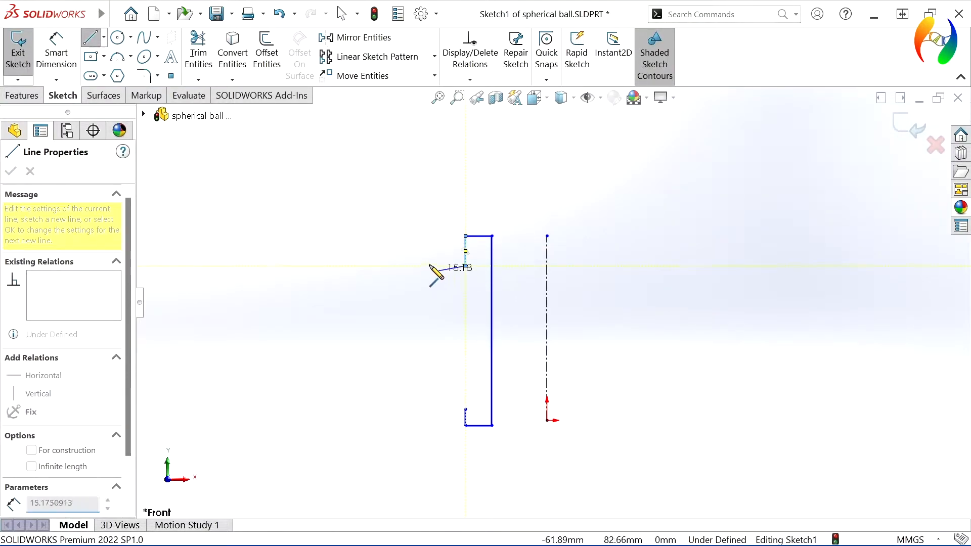
pyautogui.click(466, 265)
pyautogui.press('Escape')
# Close the profile with a 3-point arc between the free ends of the two stubs, bulging away from the construction line.
pyautogui.click(115, 52)
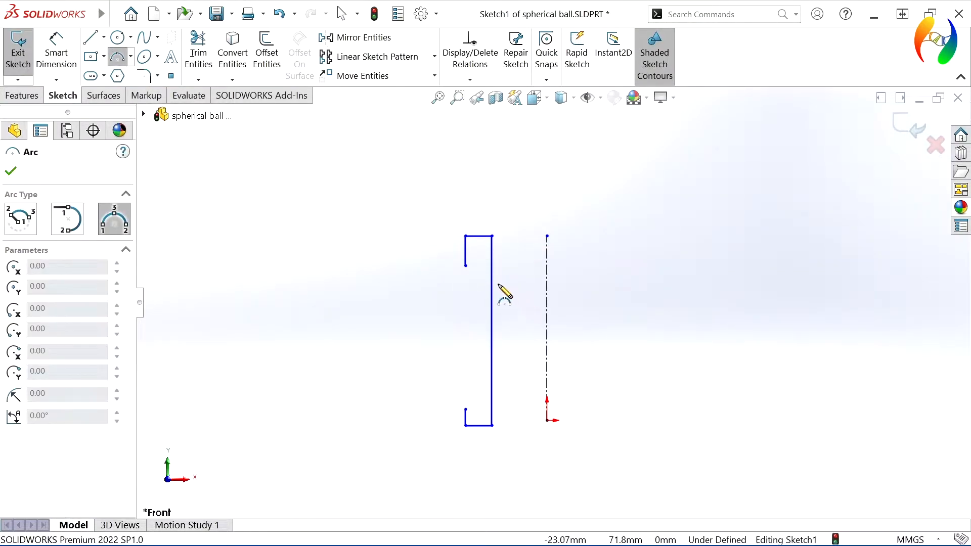
pyautogui.click(466, 266)
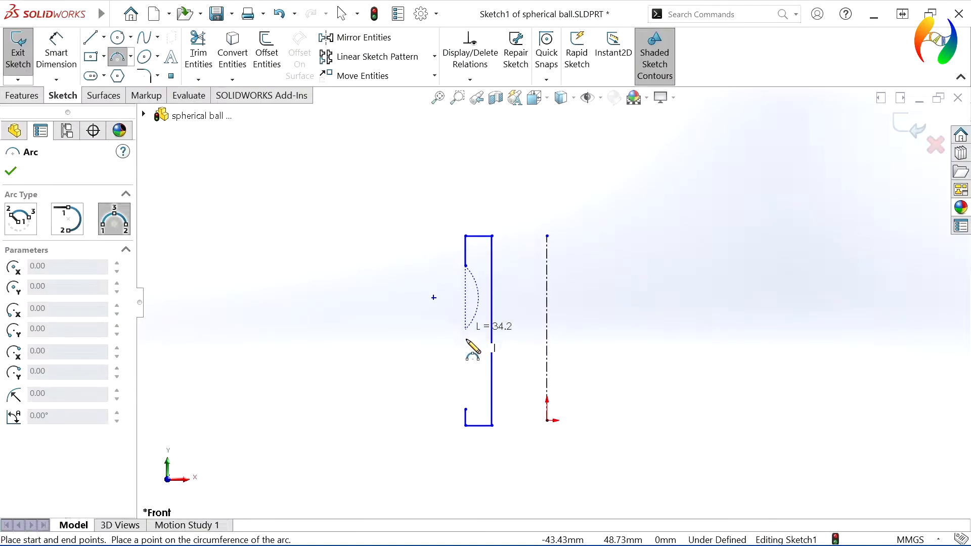
pyautogui.click(466, 410)
pyautogui.click(436, 338)
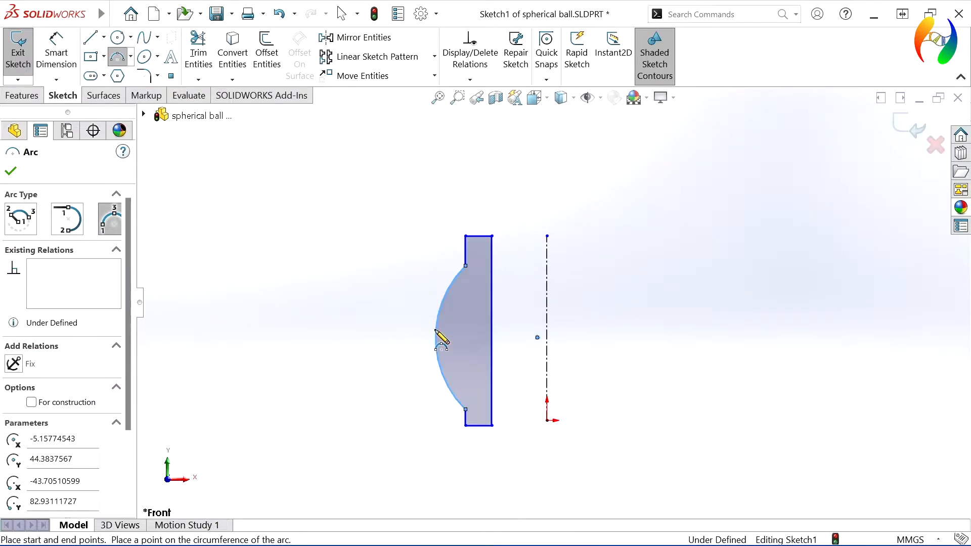
pyautogui.press('Escape')
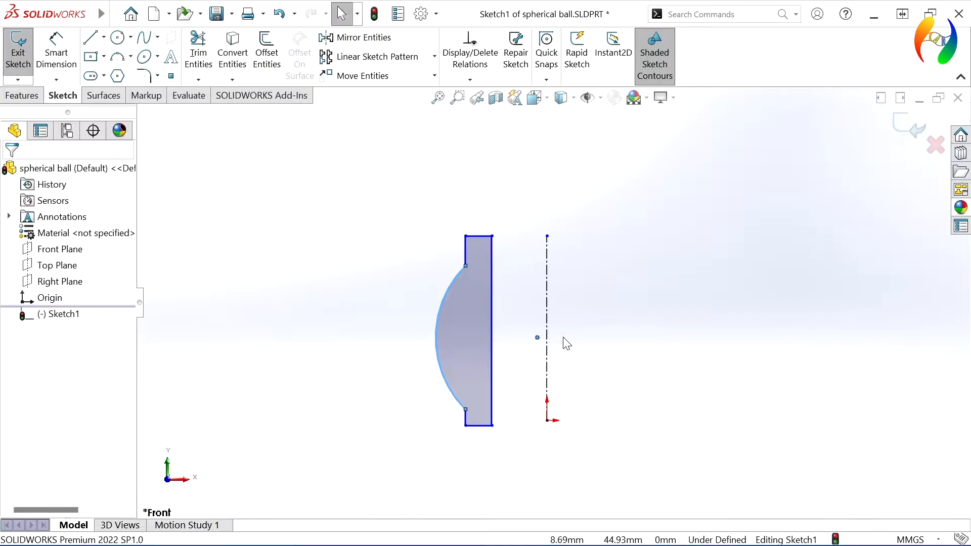
# Move the arc's center point slightly away from the construction line.
pyautogui.click(537, 339)
pyautogui.rightClick(537, 338)
pyautogui.click(529, 345)
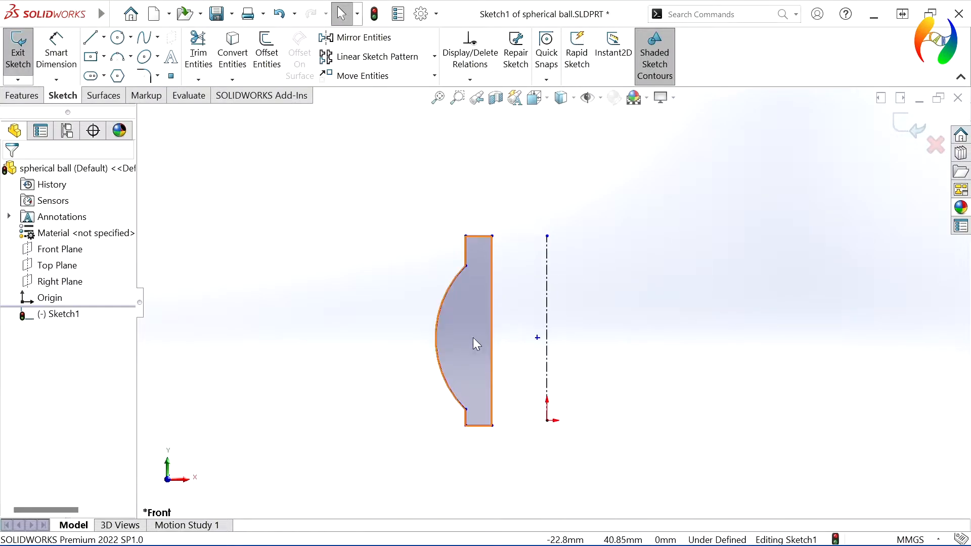
pyautogui.moveTo(537, 338)
pyautogui.mouseDown()
pyautogui.moveTo(523, 340)
pyautogui.moveTo(536, 338)
pyautogui.mouseUp()
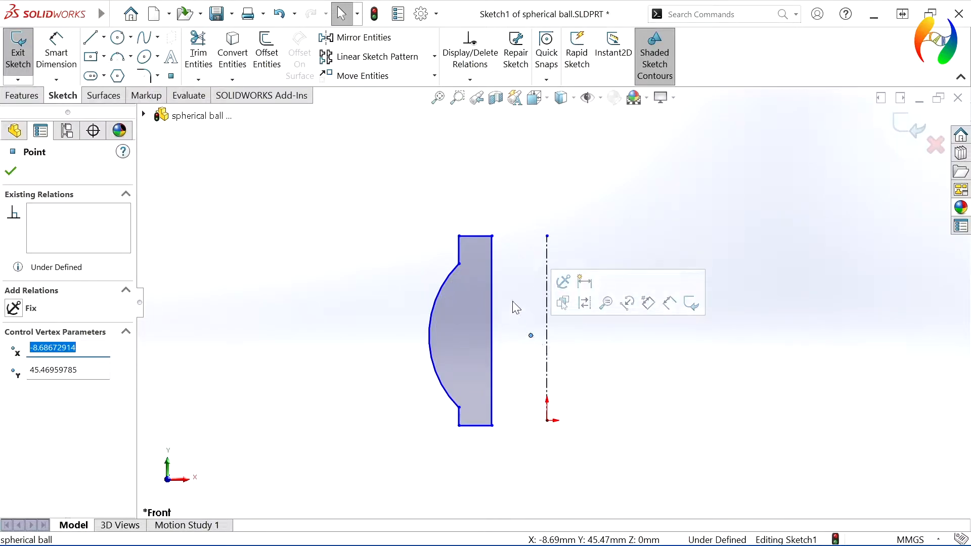
# Dimension the width of the profile's top edge as 10 mm.
pyautogui.click(52, 58)
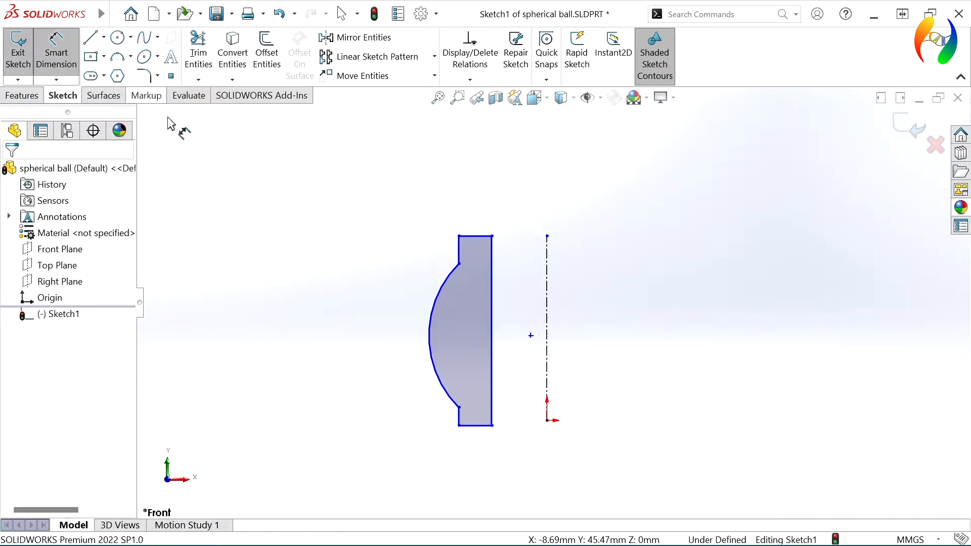
pyautogui.click(478, 236)
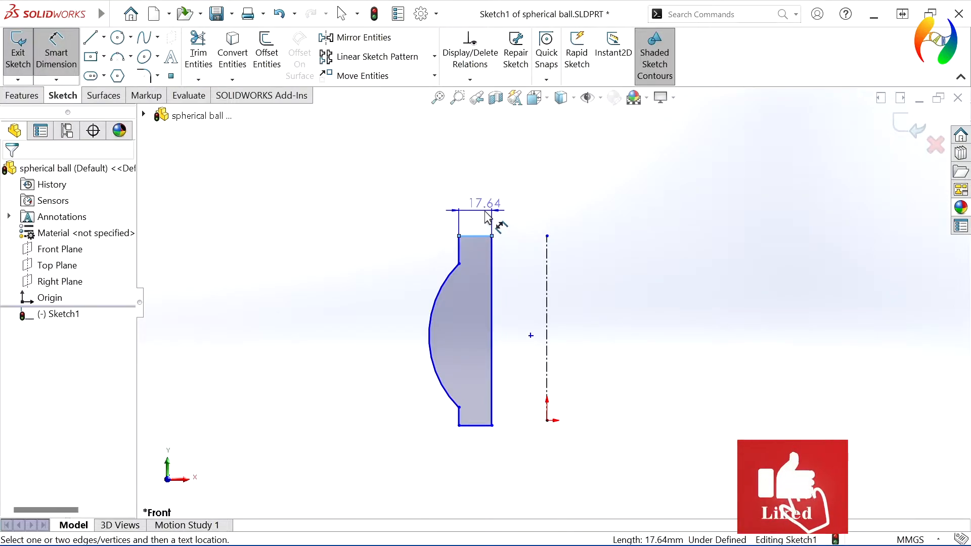
pyautogui.click(486, 216)
pyautogui.write('10')
pyautogui.press('Return')
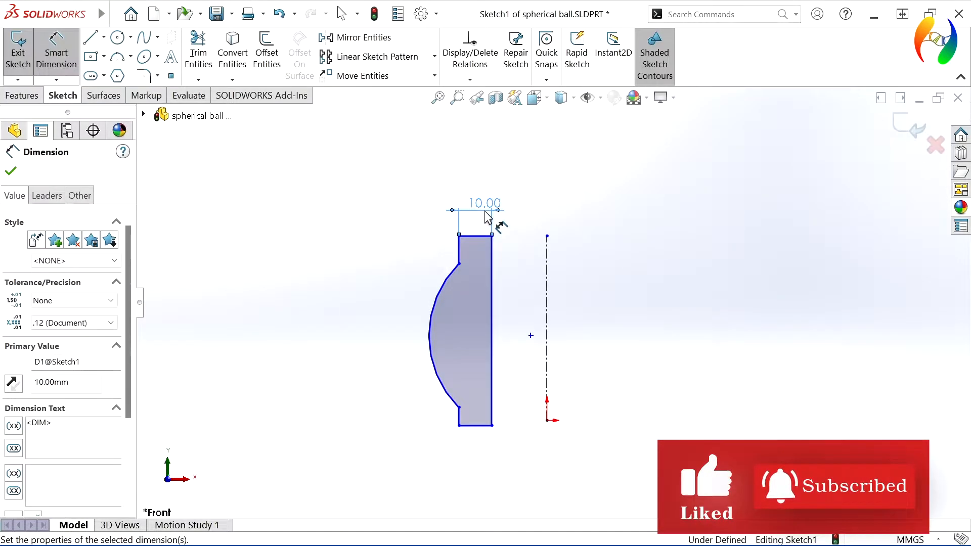
# Dimension the upper short vertical edge above the arc as 10 mm.
pyautogui.click(460, 249)
pyautogui.click(420, 237)
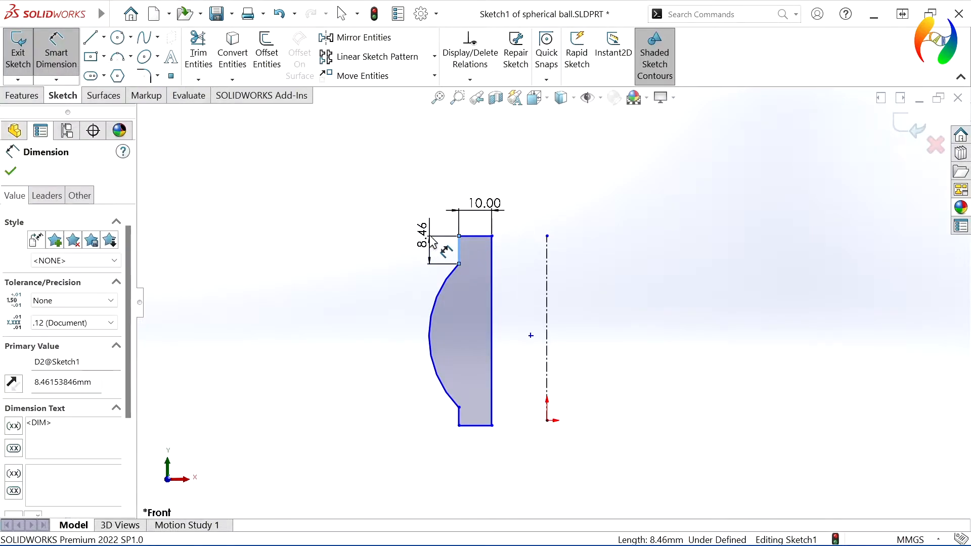
pyautogui.write('10')
pyautogui.press('Return')
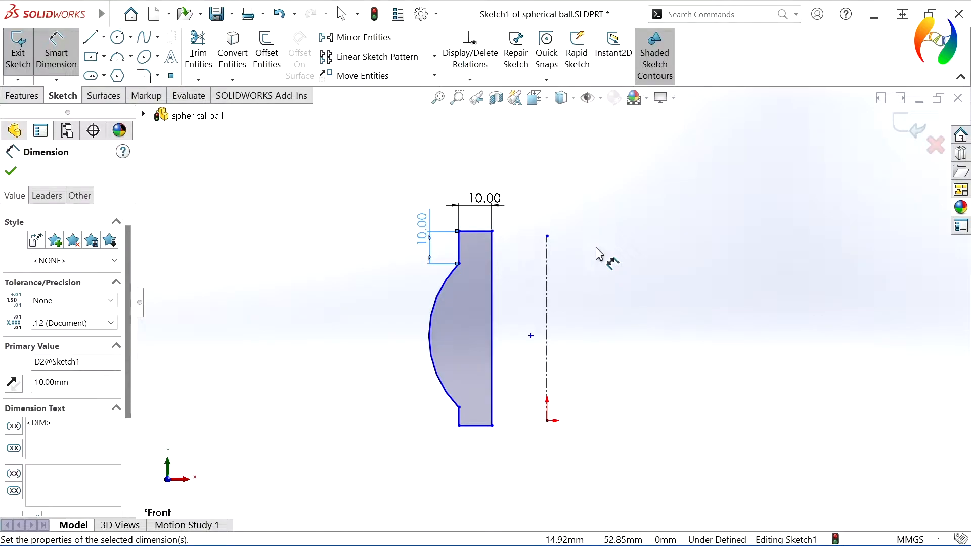
# Dimension the distance between the profile's long inner line and the construction line as 30 mm.
pyautogui.click(491, 251)
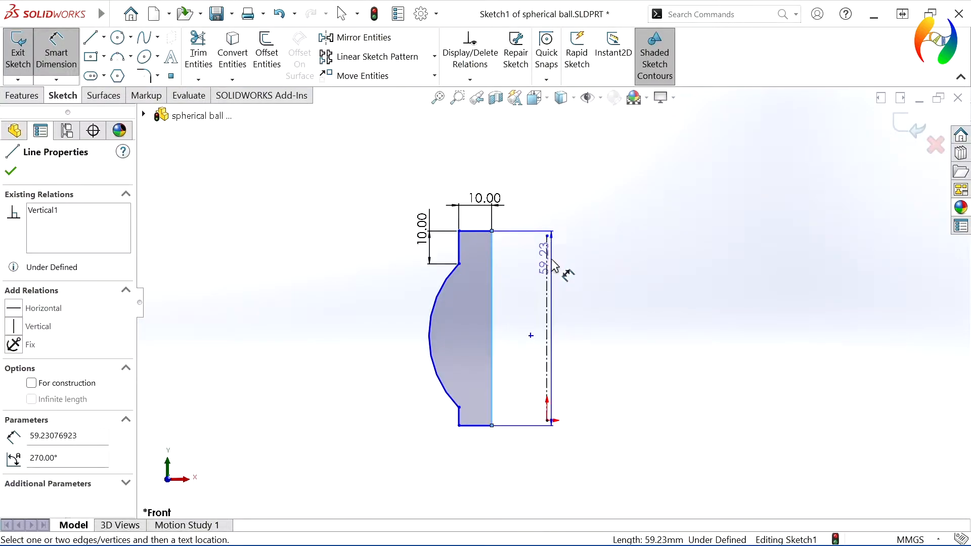
pyautogui.click(546, 265)
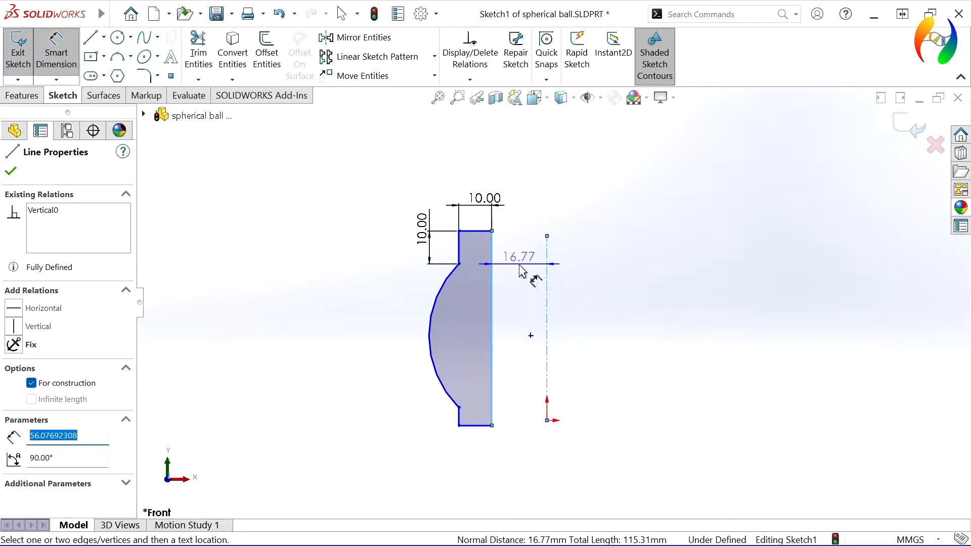
pyautogui.click(524, 272)
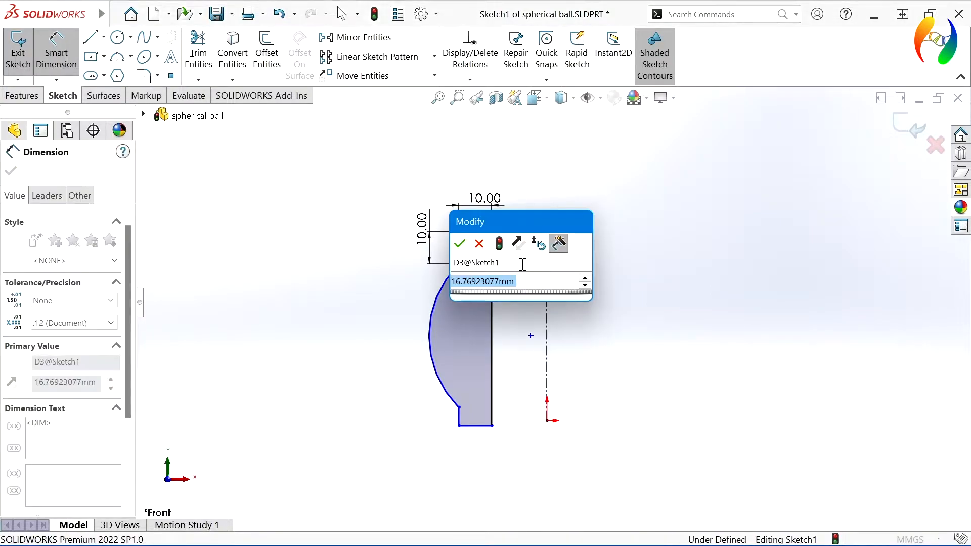
pyautogui.write('30')
pyautogui.press('Return')
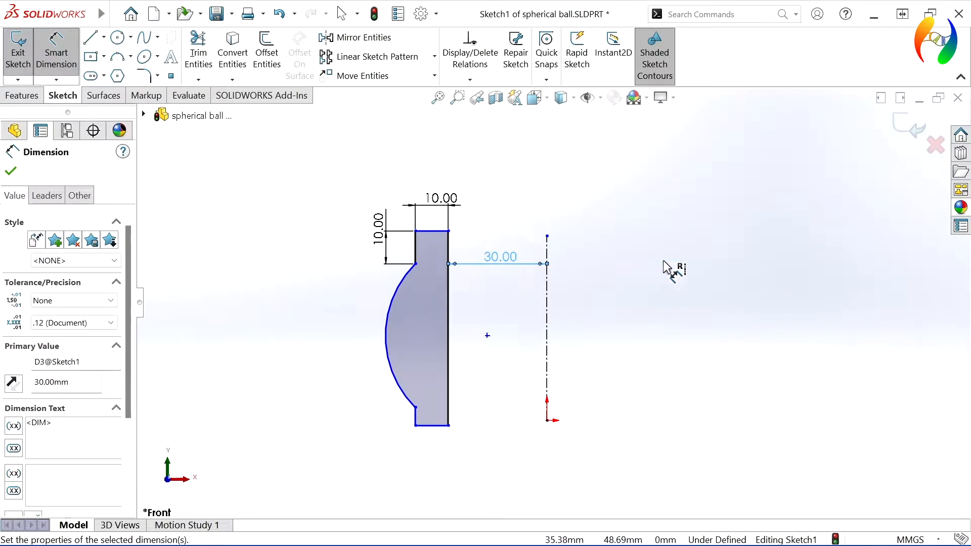
pyautogui.click(666, 268)
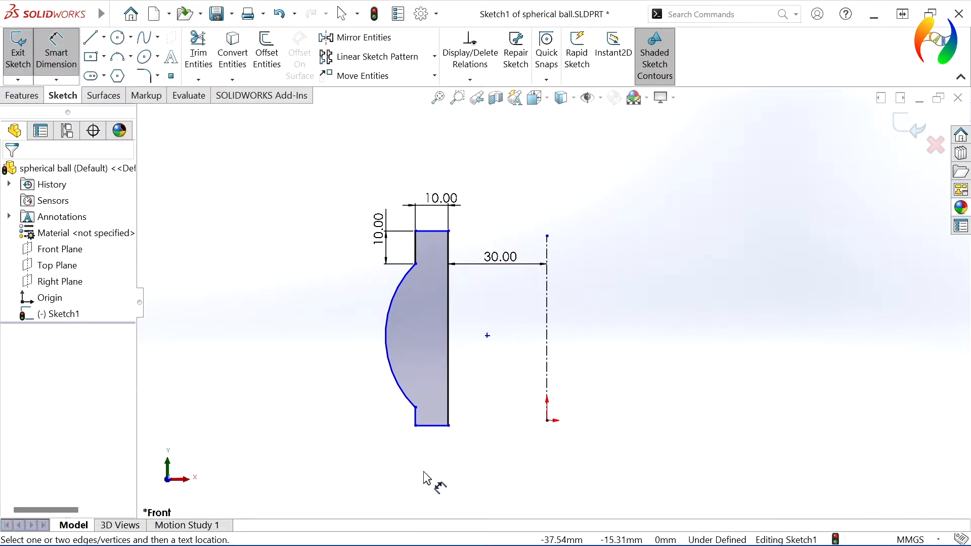
# Dimension the lower short vertical edge below the arc as 10 mm.
pyautogui.click(415, 418)
pyautogui.click(376, 413)
pyautogui.write('10')
pyautogui.press('Return')
pyautogui.press('Escape')
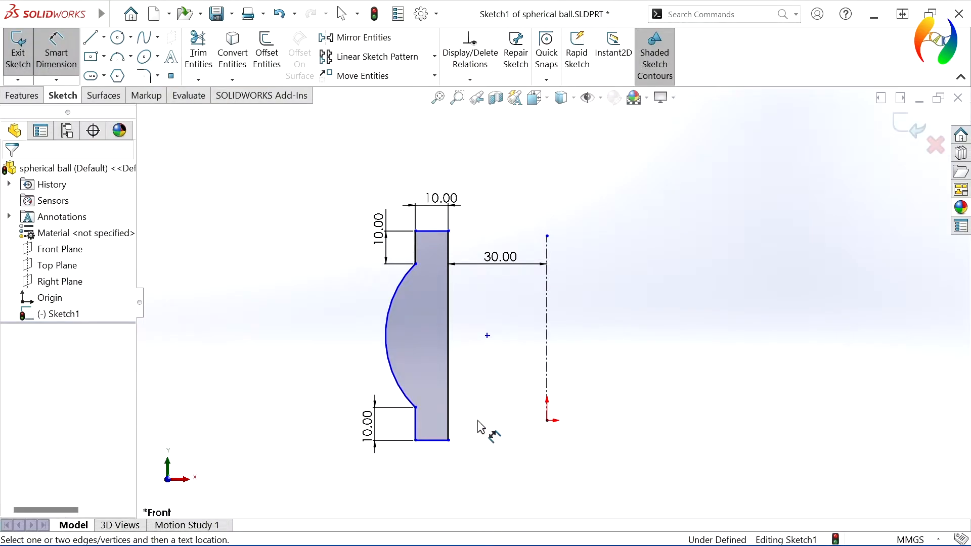
pyautogui.press('Escape')
# Make the short vertical edges above and below the arc collinear.
pyautogui.click(414, 419)
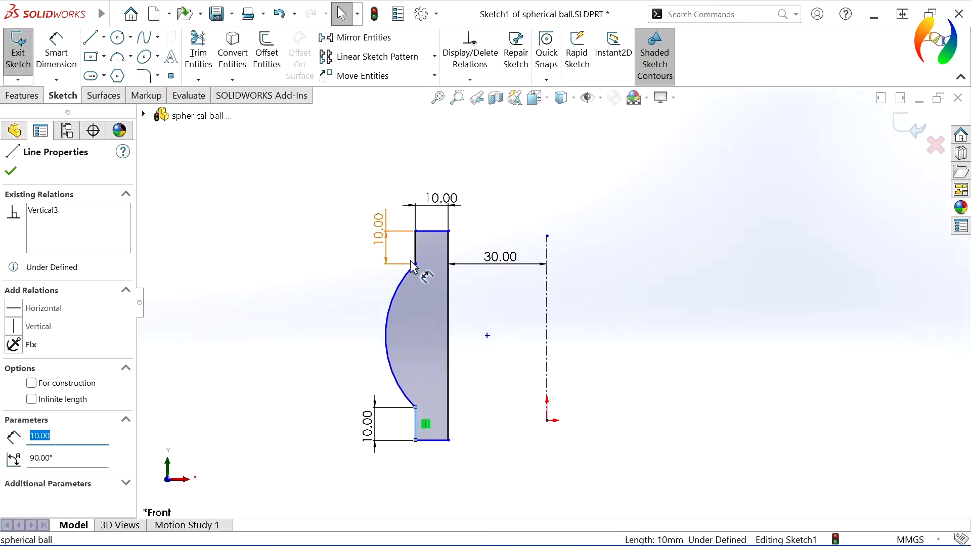
pyautogui.keyDown('ctrl'); pyautogui.click(414, 248); pyautogui.keyUp('ctrl')
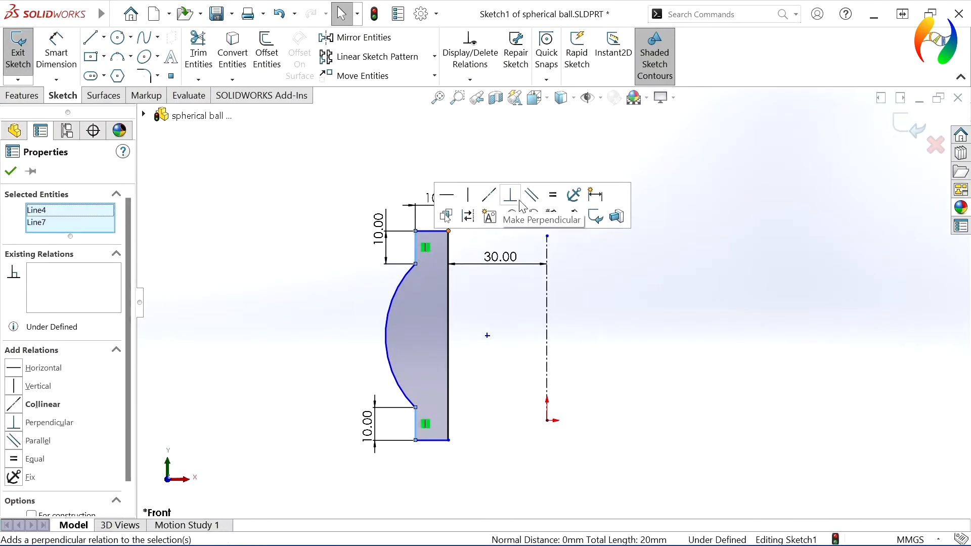
pyautogui.click(488, 195)
pyautogui.press('Escape')
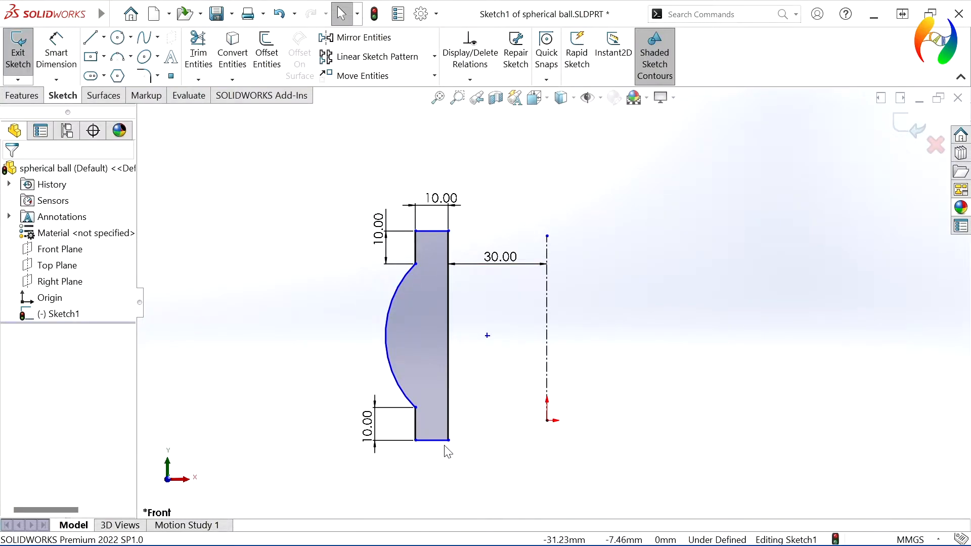
# Add a horizontal relation between the profile's lower inner corner and the origin.
pyautogui.click(448, 440)
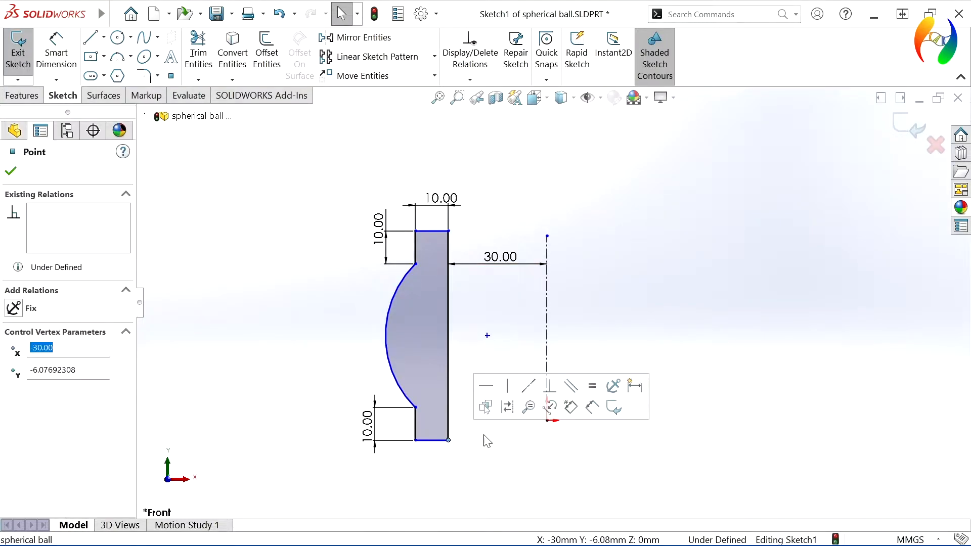
pyautogui.keyDown('ctrl'); pyautogui.click(548, 422); pyautogui.keyUp('ctrl')
pyautogui.click(577, 386)
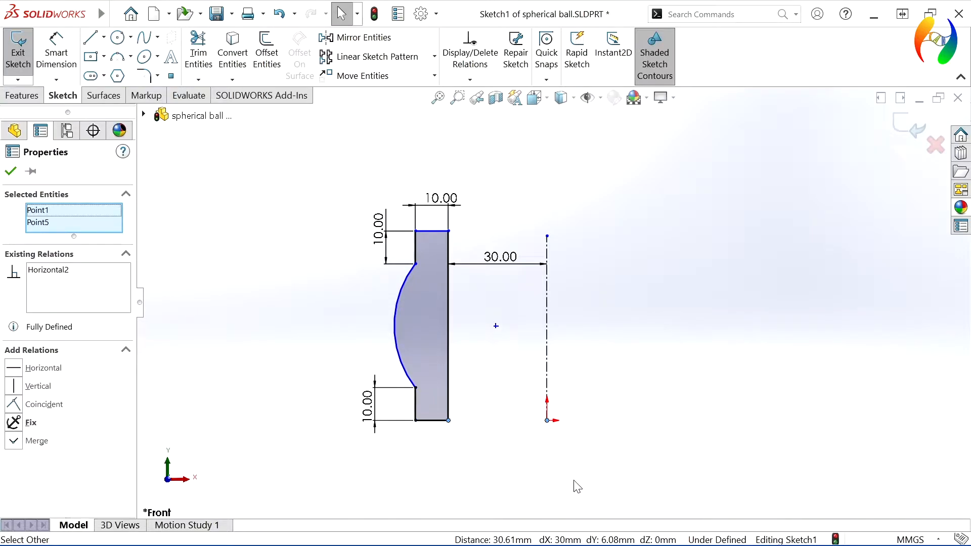
pyautogui.click(577, 486)
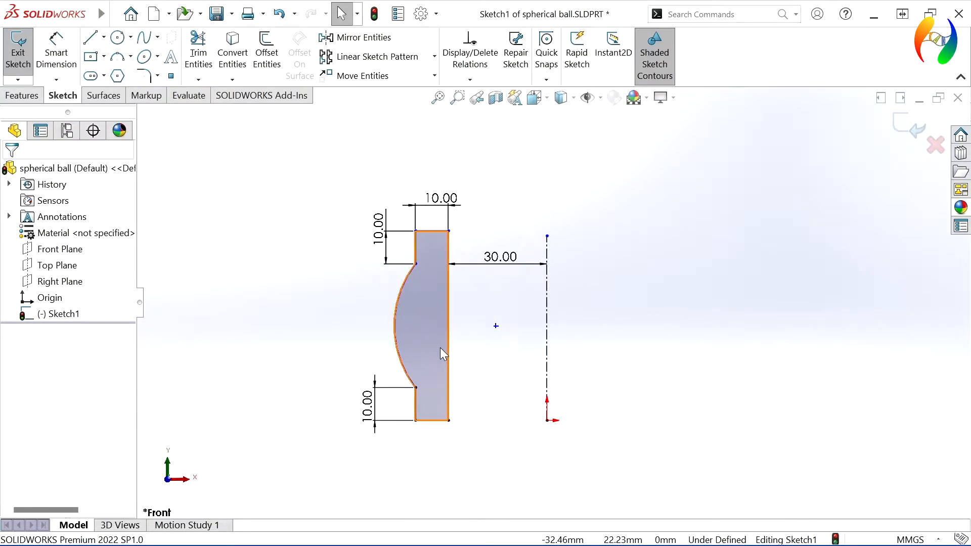
# Make the arc's center point coincident with the vertical construction line.
pyautogui.click(496, 325)
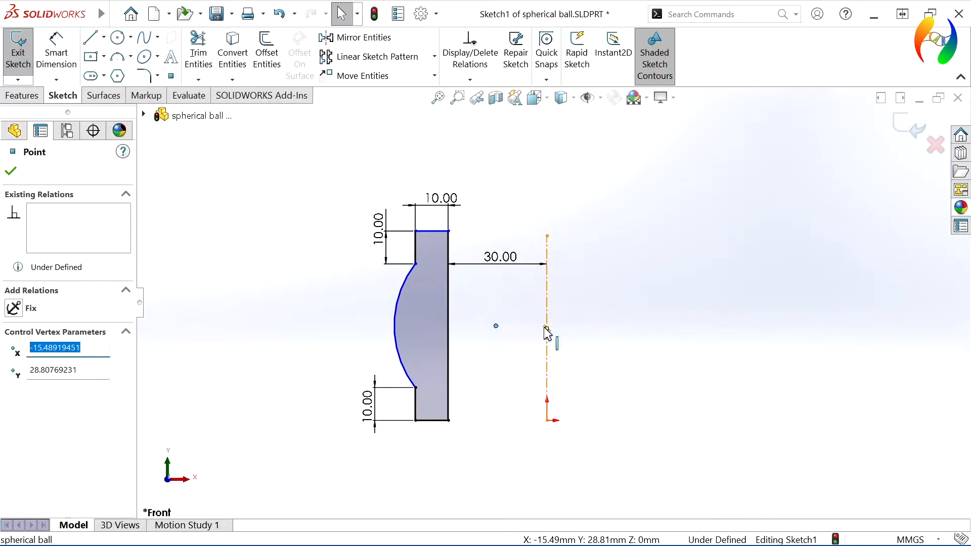
pyautogui.keyDown('ctrl'); pyautogui.click(546, 315); pyautogui.keyUp('ctrl')
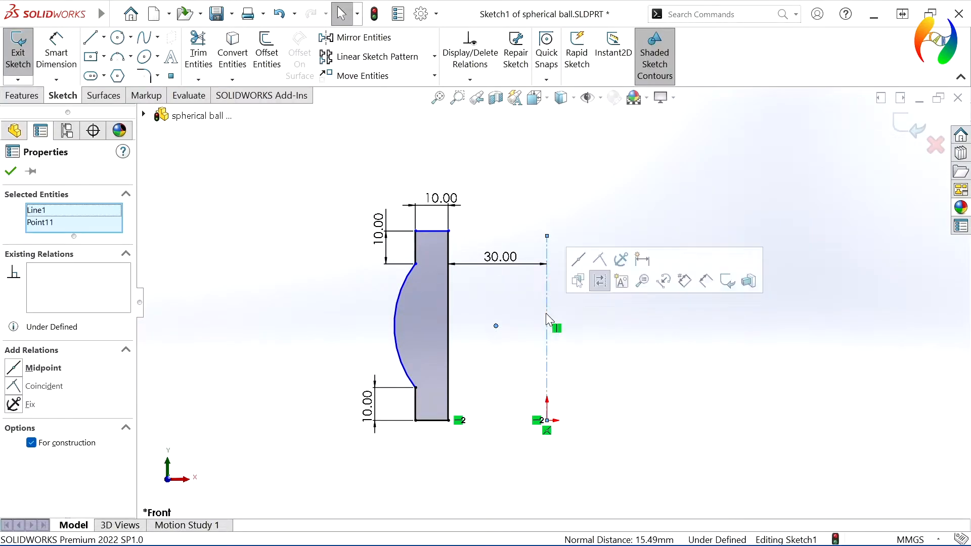
pyautogui.click(603, 271)
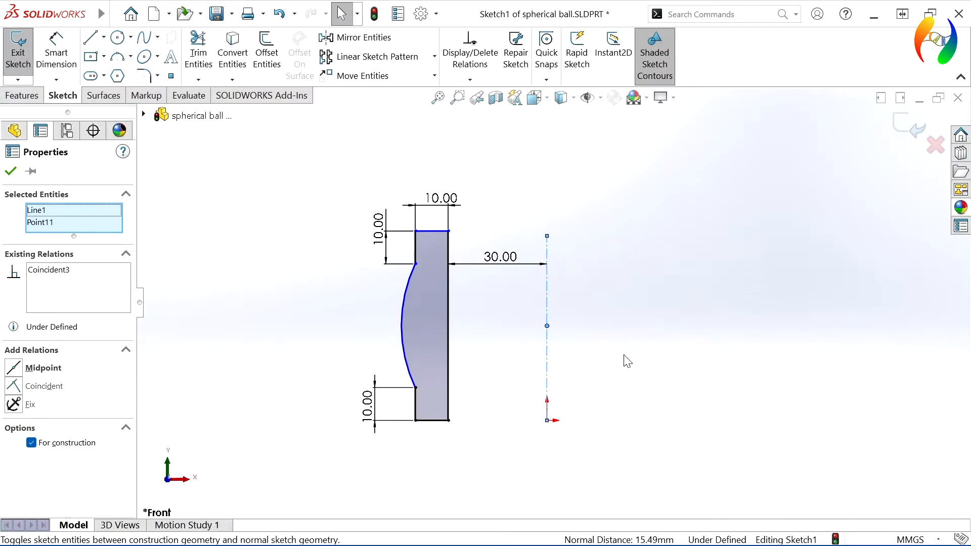
pyautogui.click(625, 358)
# Dimension the radius of the profile's arc as 70 mm.
pyautogui.click(55, 57)
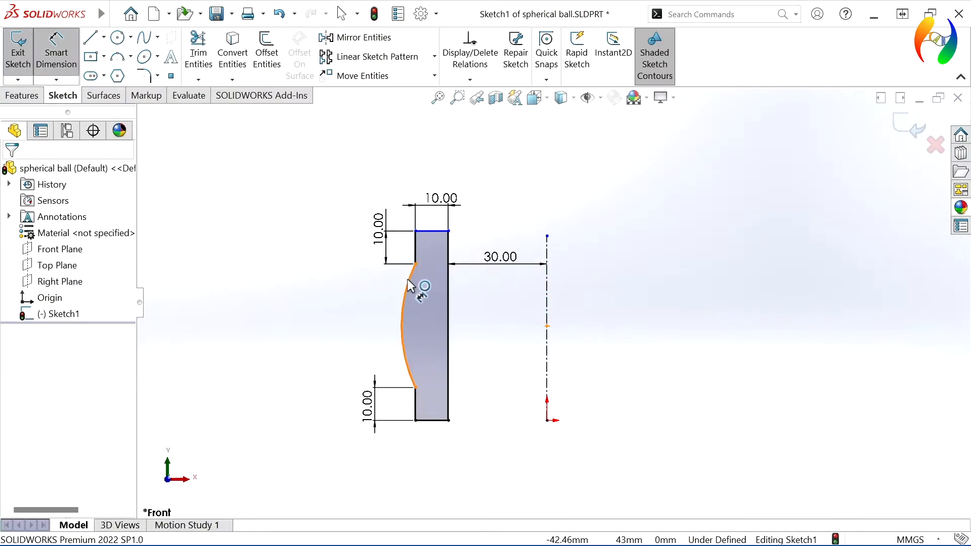
pyautogui.click(408, 280)
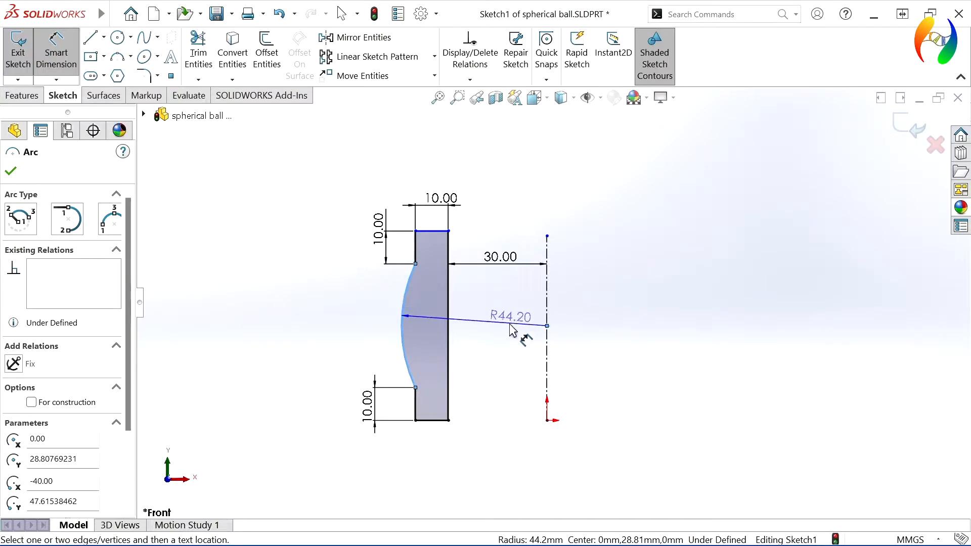
pyautogui.click(507, 324)
pyautogui.write('70')
pyautogui.press('Return')
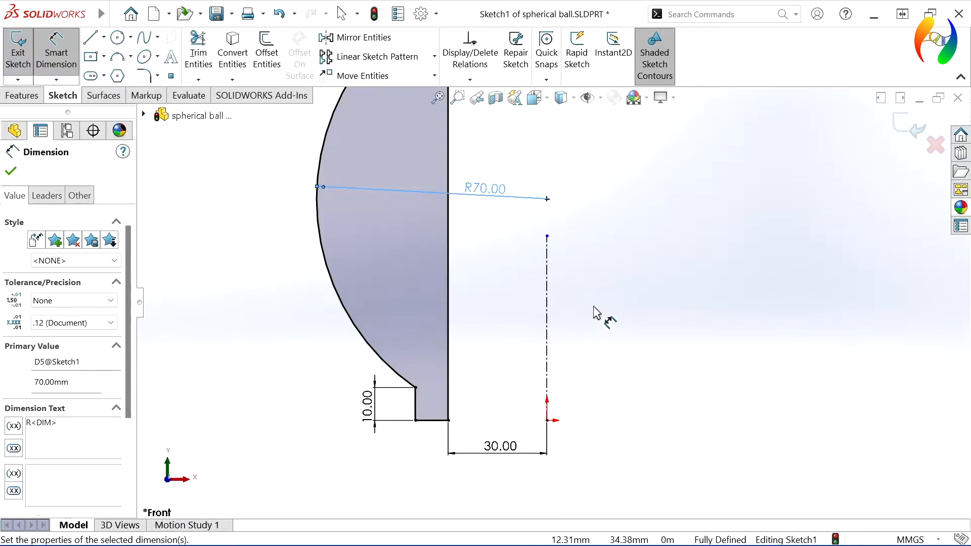
pyautogui.click(600, 318)
pyautogui.scroll(2, 603, 303)
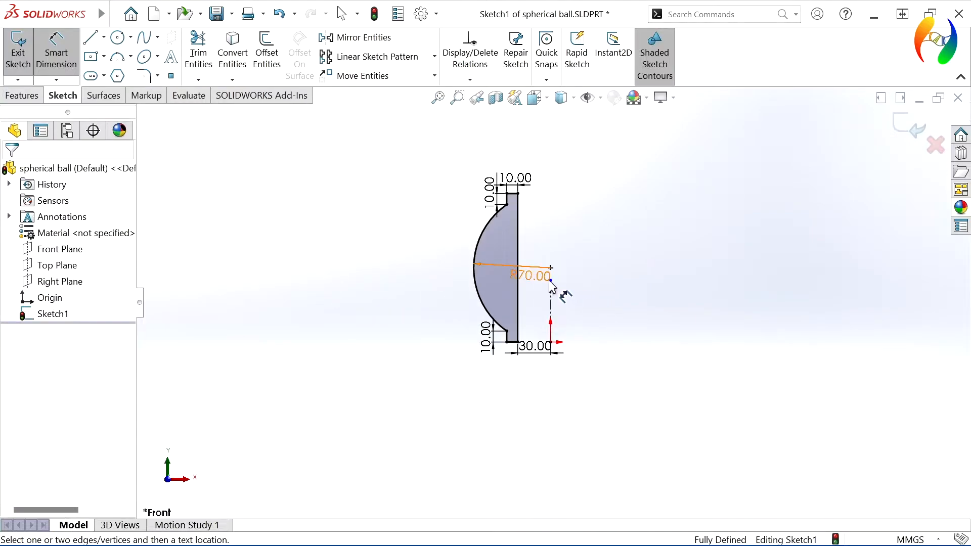
# Extend the vertical construction line by moving its upper endpoint above the top of the profile.
pyautogui.moveTo(551, 282); pyautogui.dragTo(556, 254)
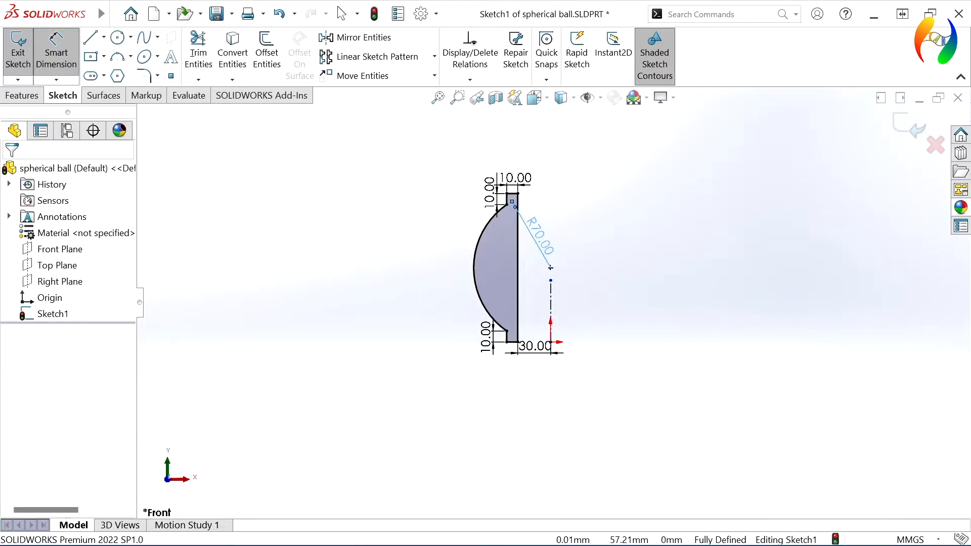
pyautogui.click(551, 281)
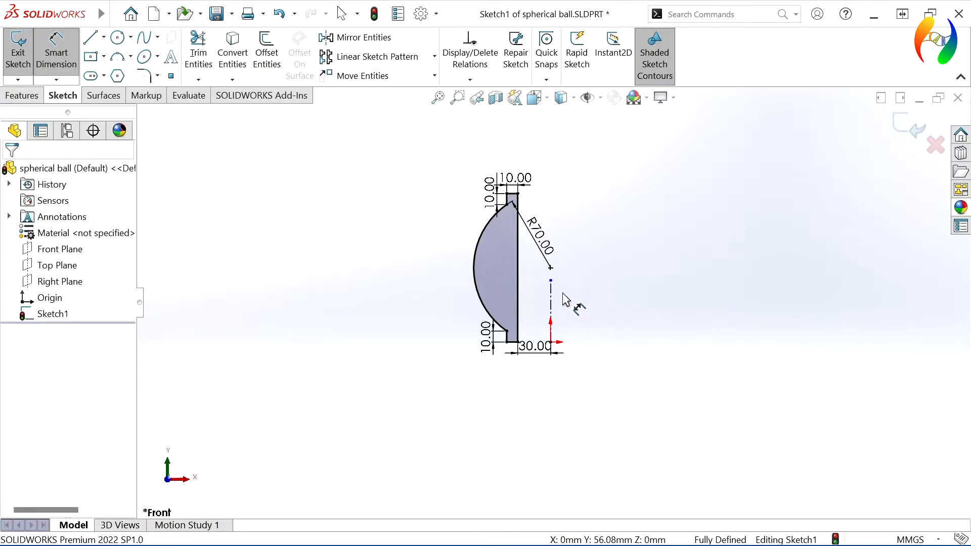
pyautogui.press('Escape')
pyautogui.moveTo(550, 281); pyautogui.dragTo(552, 166)
pyautogui.click(597, 224)
# Rearrange the radius, width, edge-length and axis-offset dimensions so their labels sit clear of the profile and each other.
pyautogui.moveTo(530, 223); pyautogui.dragTo(523, 241)
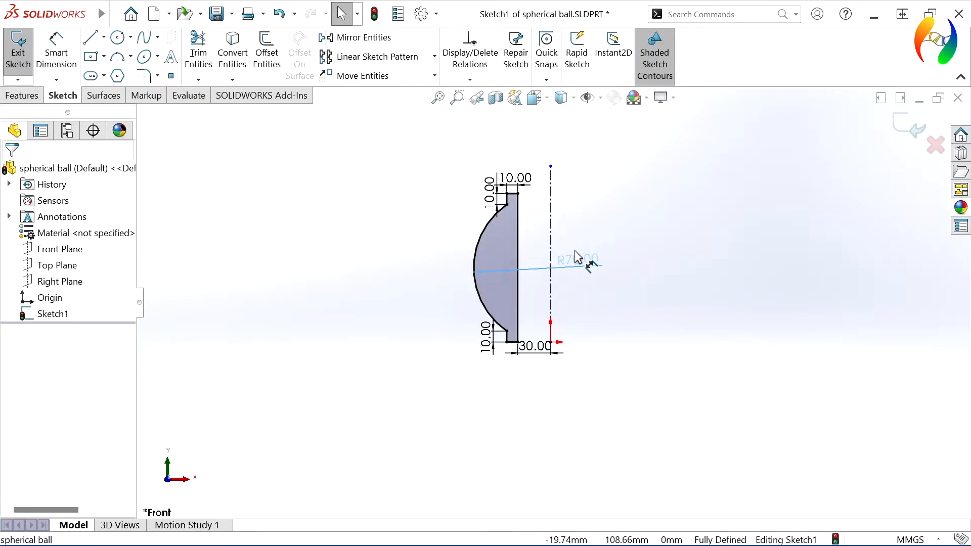
pyautogui.click(591, 312)
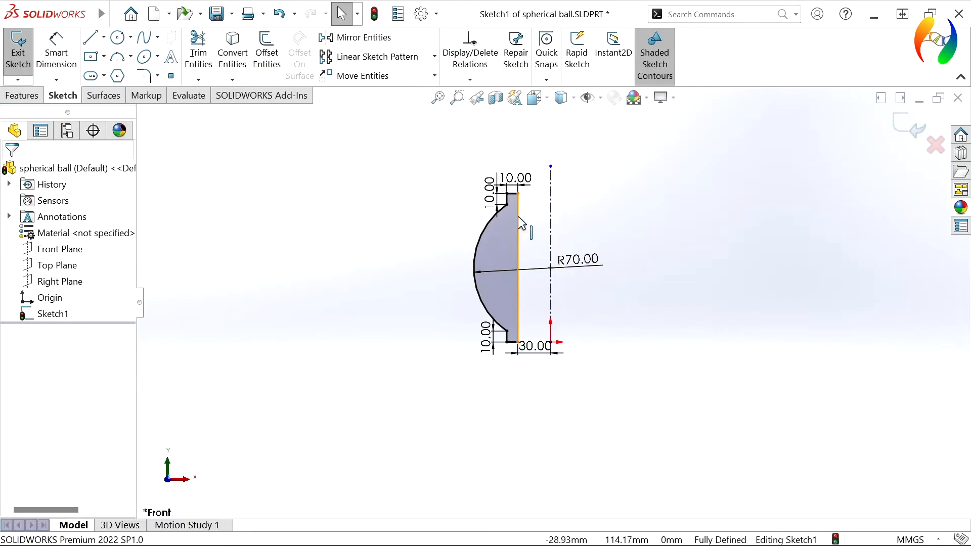
pyautogui.moveTo(485, 198); pyautogui.dragTo(439, 196)
pyautogui.moveTo(504, 179); pyautogui.dragTo(509, 143)
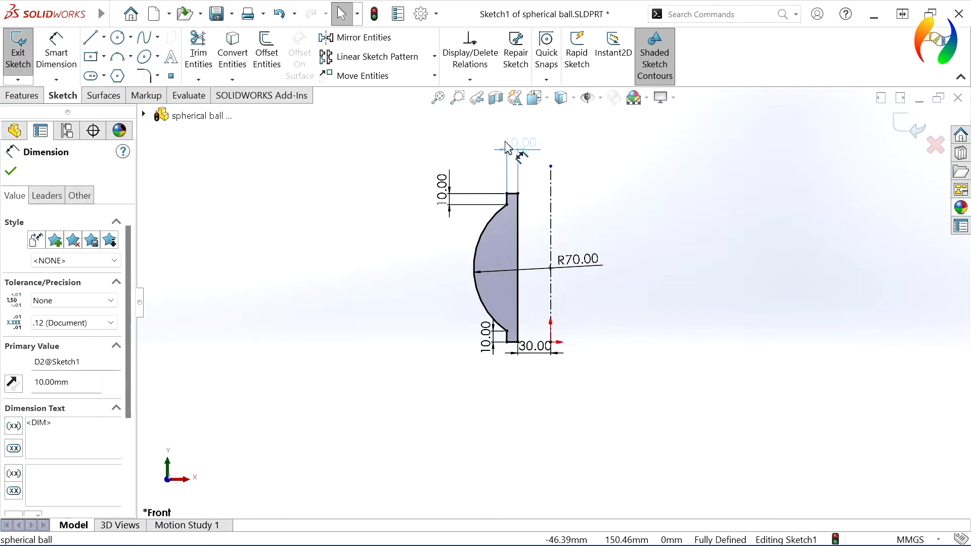
pyautogui.moveTo(490, 345); pyautogui.dragTo(451, 342)
pyautogui.moveTo(531, 356); pyautogui.dragTo(536, 321)
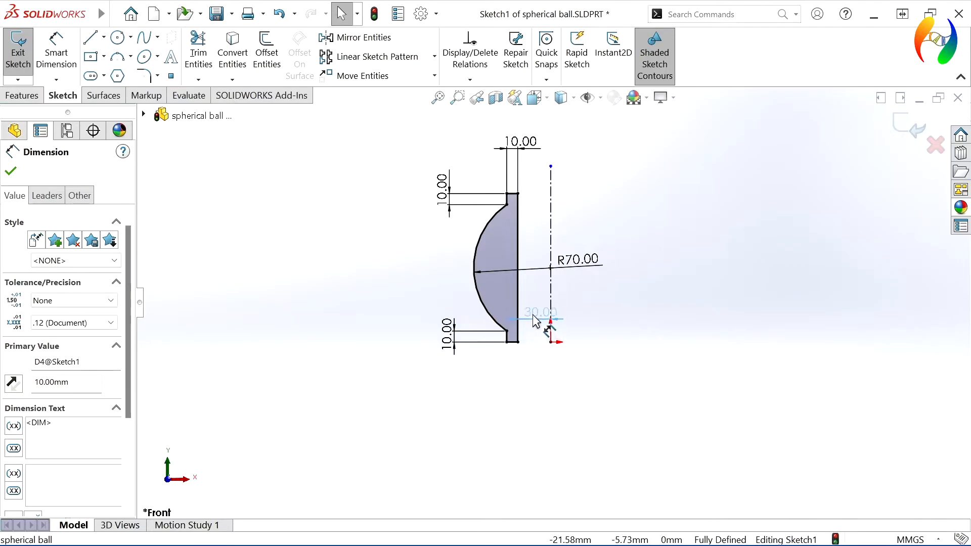
pyautogui.click(603, 391)
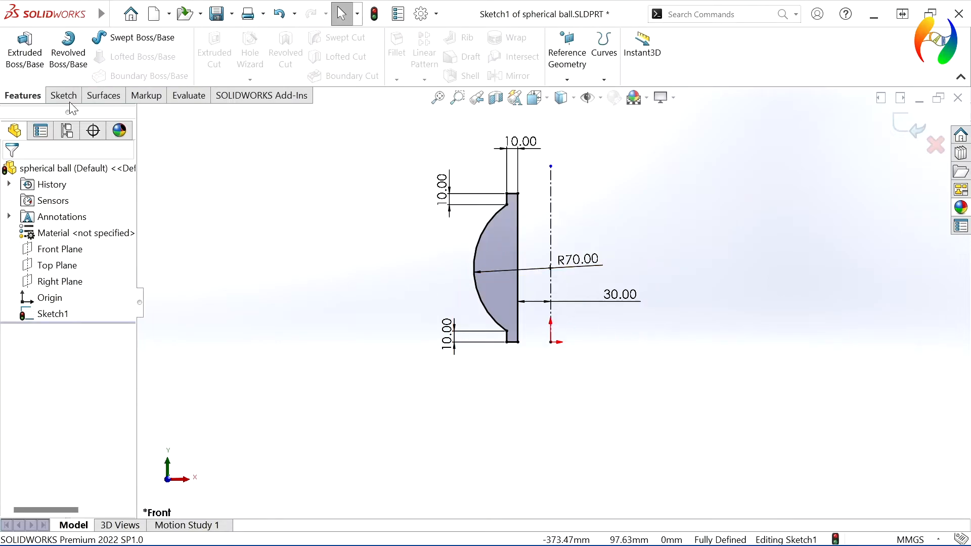
# Revolve the profile 360 degrees about the vertical construction line as a solid boss.
pyautogui.click(63, 66)
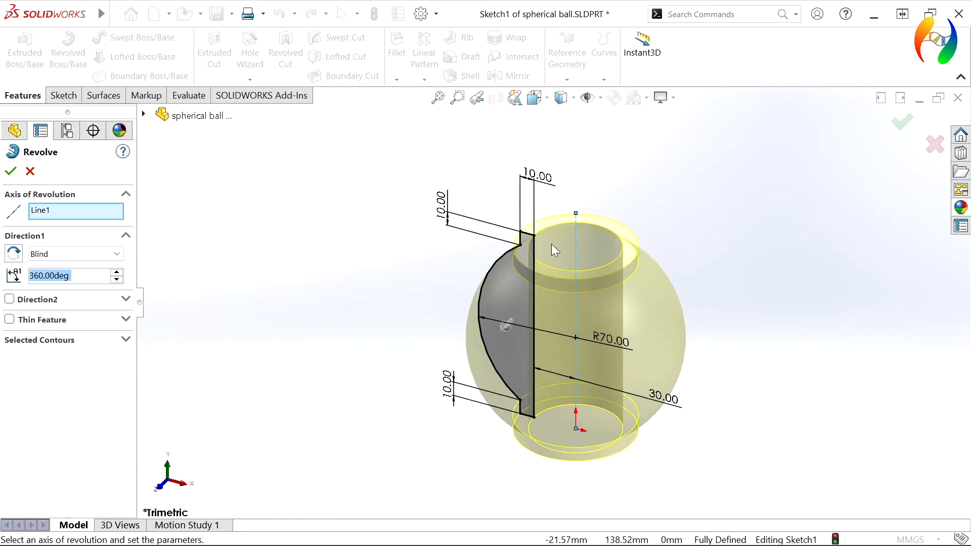
pyautogui.click(11, 173)
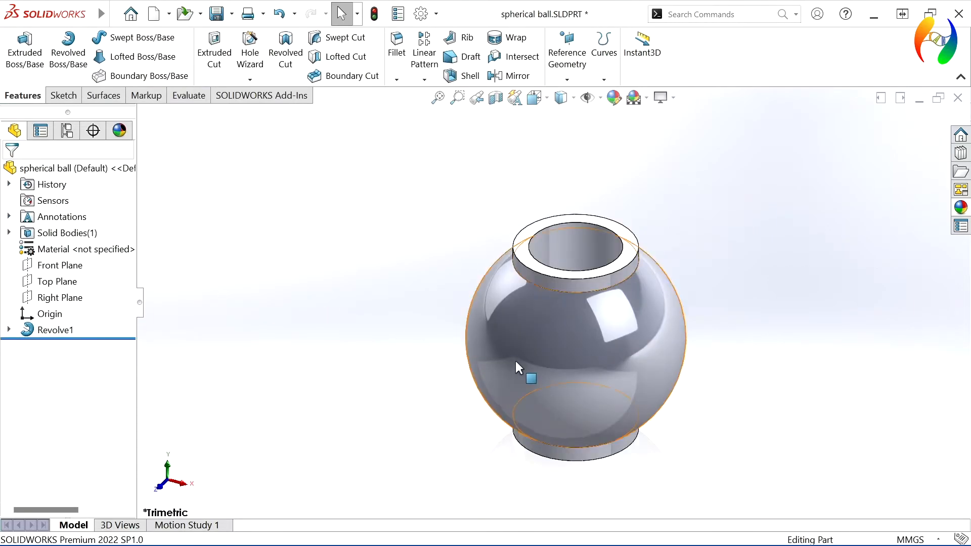
pyautogui.press('f')
pyautogui.moveTo(661, 430); pyautogui.dragTo(832, 414, button='middle')
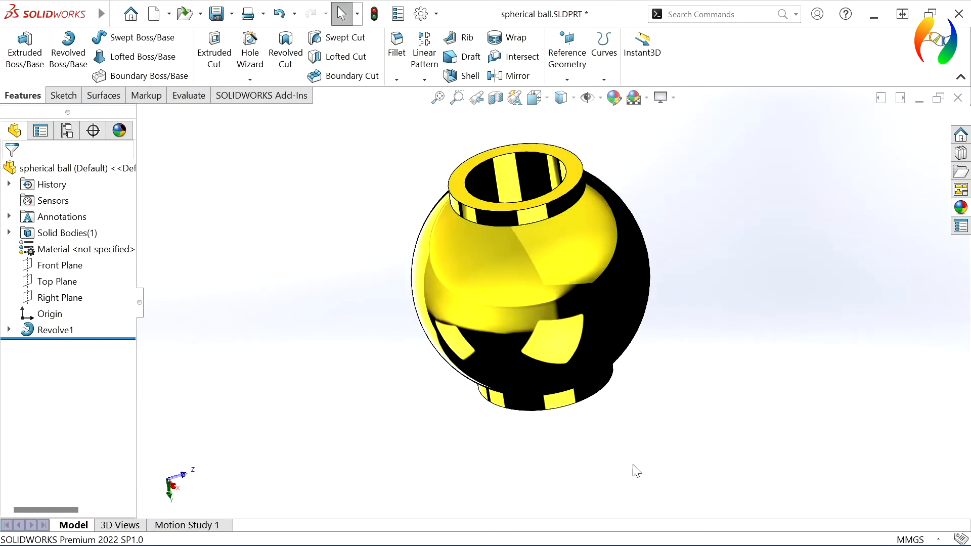
pyautogui.moveTo(651, 430); pyautogui.dragTo(451, 354, button='middle')
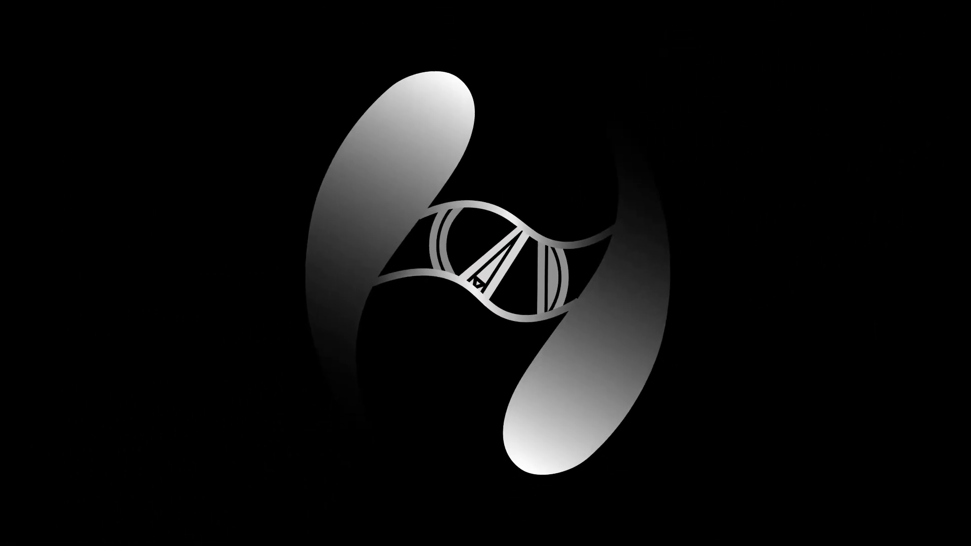